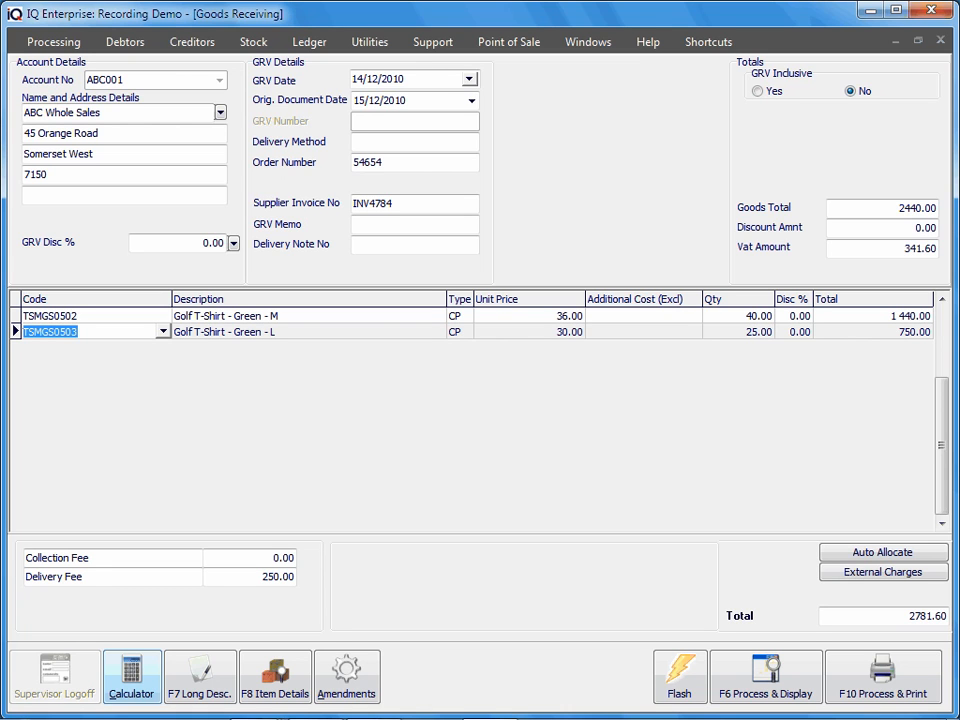
Bring up the calculator from the goods receiving screen, reposition it and close it
click(132, 677)
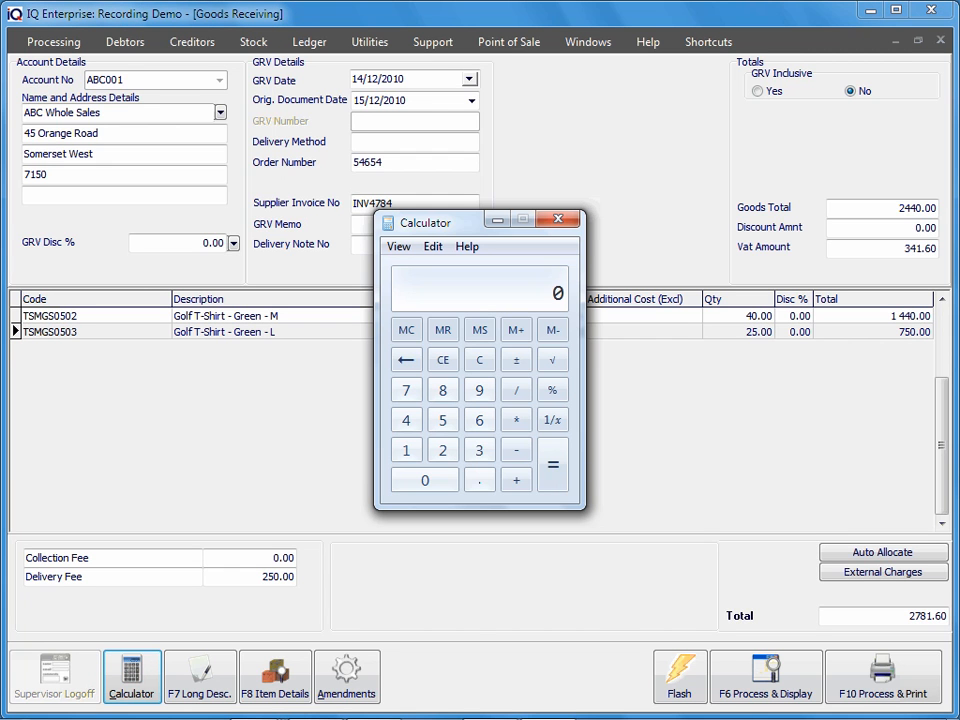
drag(420, 223, 350, 219)
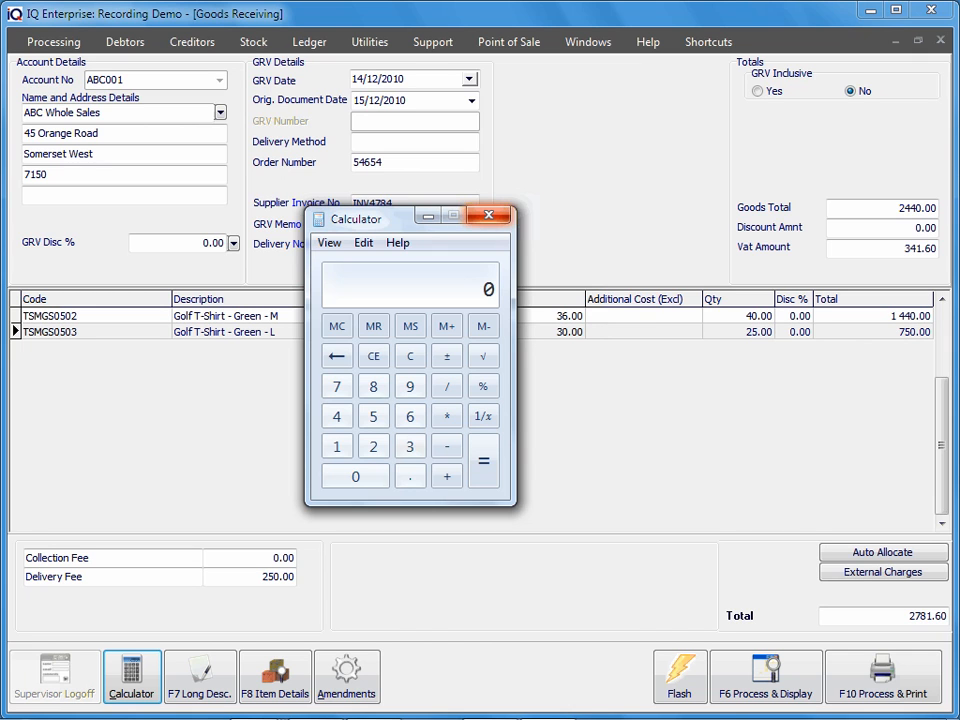
click(489, 215)
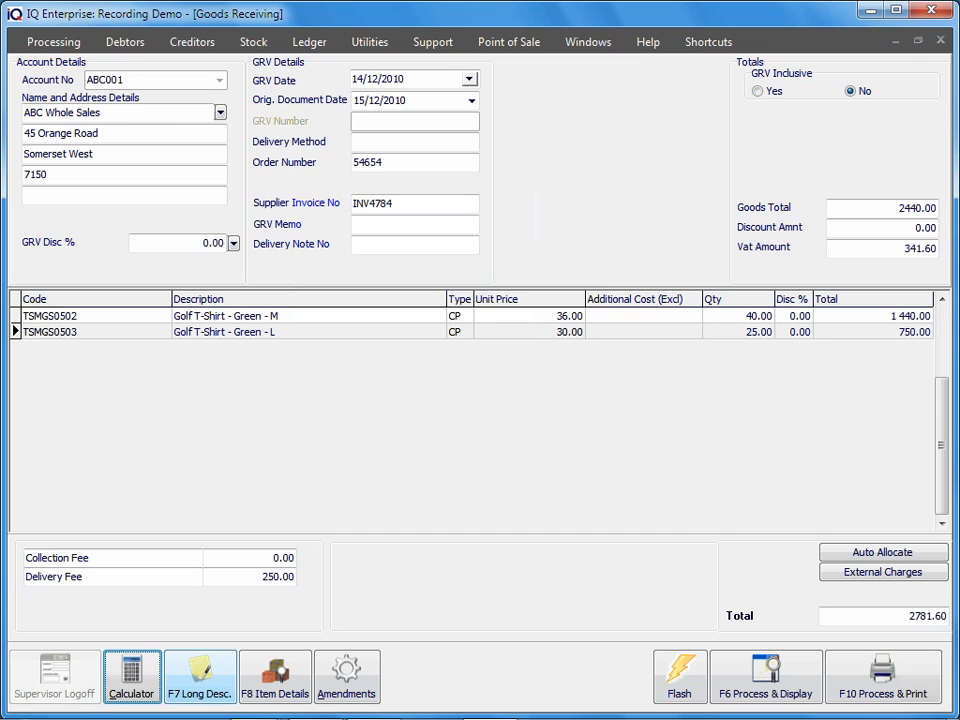
Add a two-line long description to item TSMGS0503 reading "Long desciption" and "Will add below the items on GRV", and accept it
click(200, 676)
text(Long)
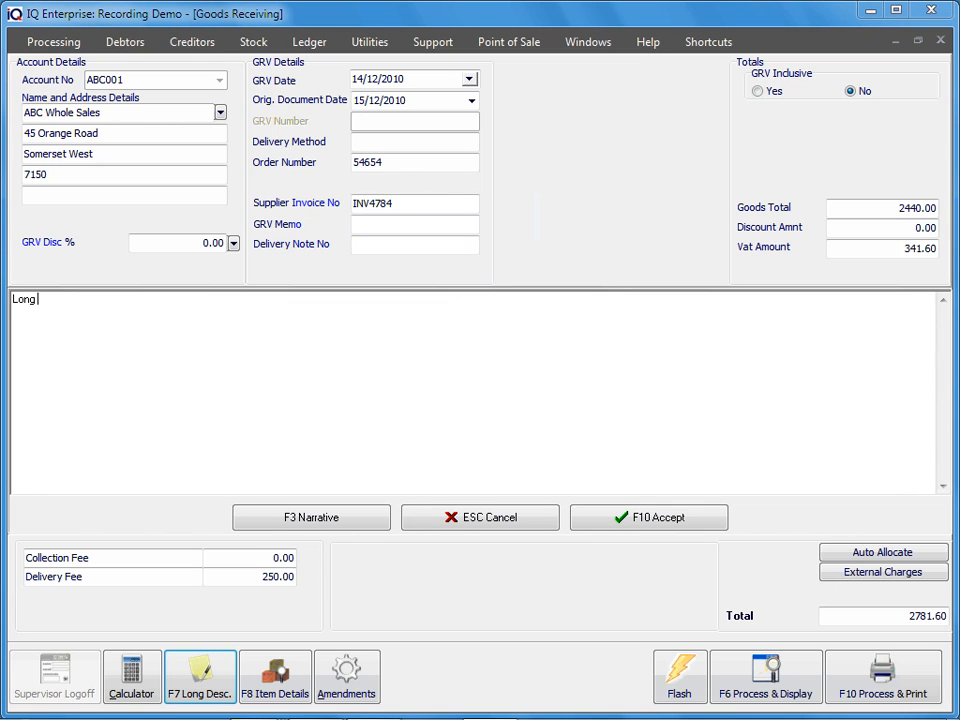
text( desciption)
key(Return)
text(Will be asda)
key(BackSpace)
key(BackSpace)
key(BackSpace)
key(BackSpace)
key(BackSpace)
key(BackSpace)
key(BackSpace)
key(BackSpace)
text(add below the item)
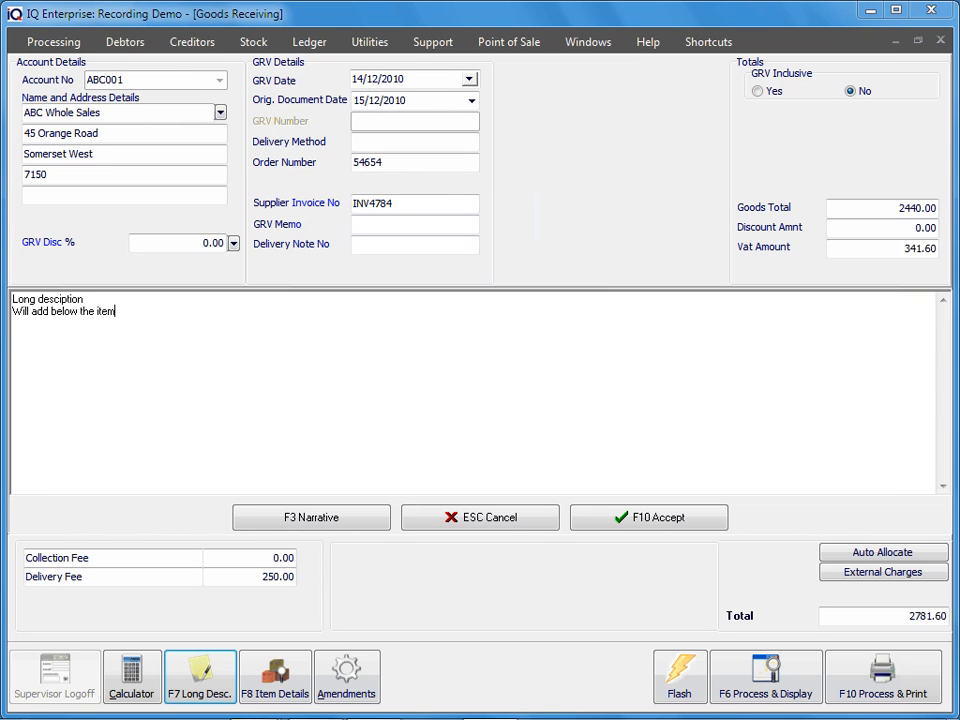
text(s on GRV)
key(F10)
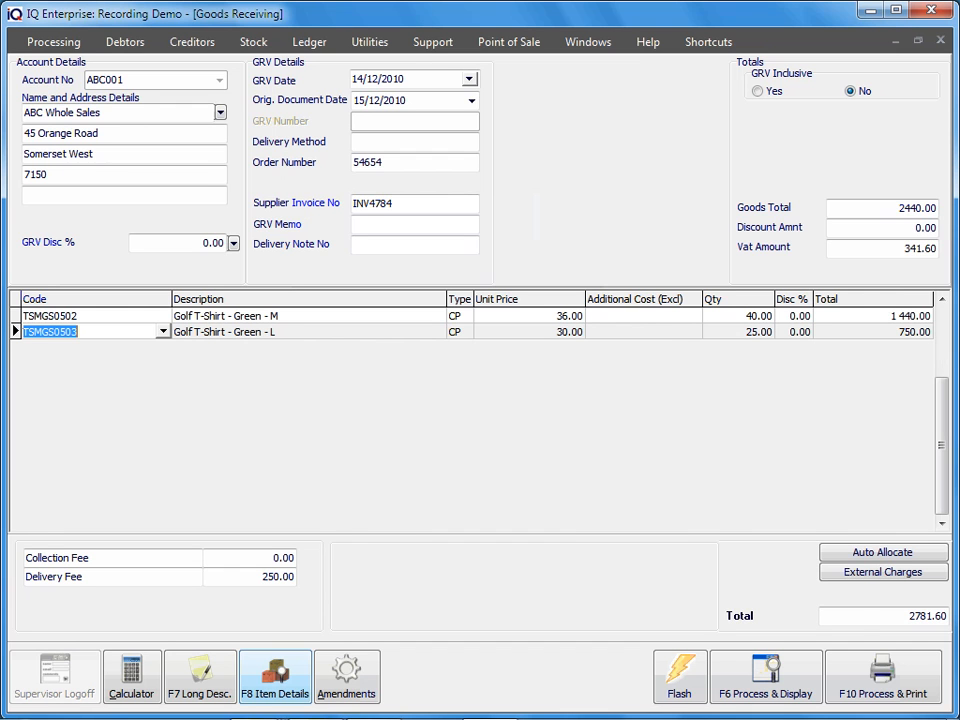
View the stock item details of TSMGS0503 and return to the goods receiving lines
key(F8)
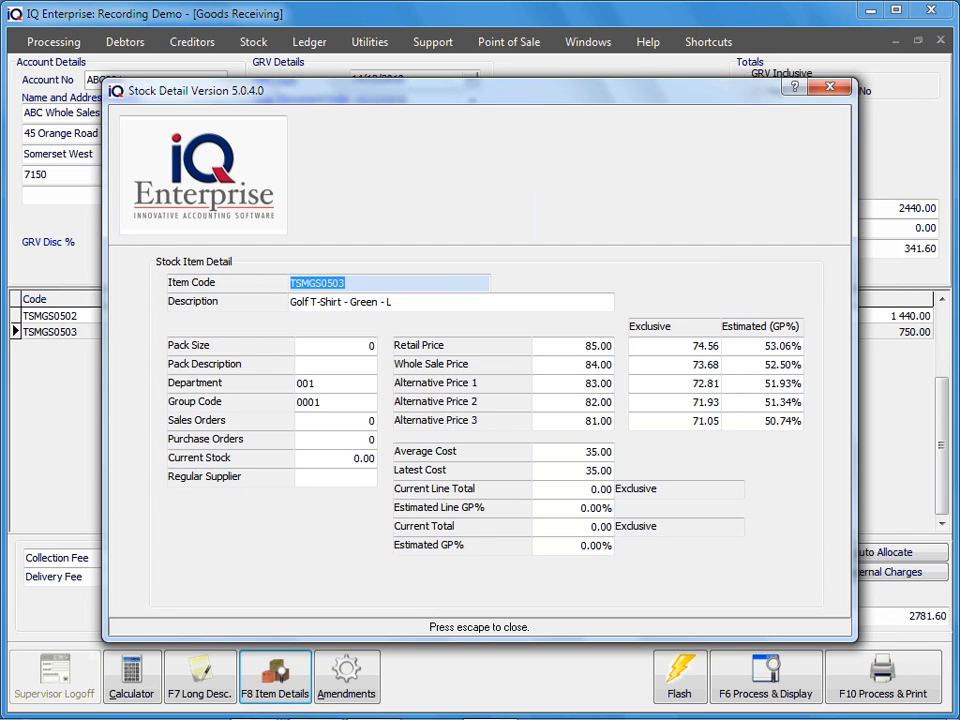
key(Escape)
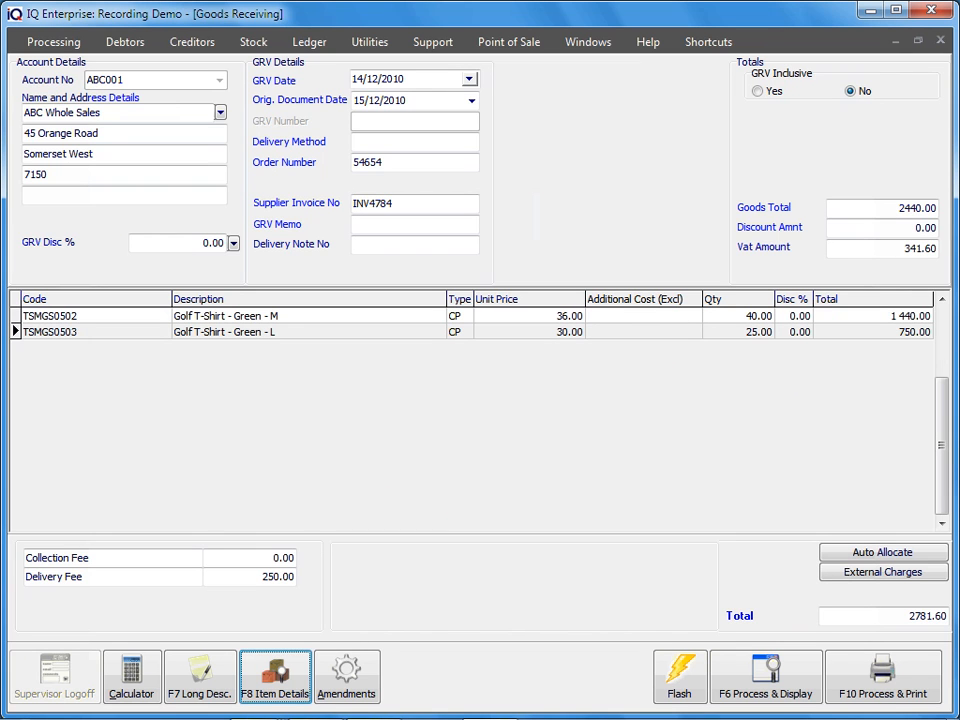
key(Tab)
key(Tab)
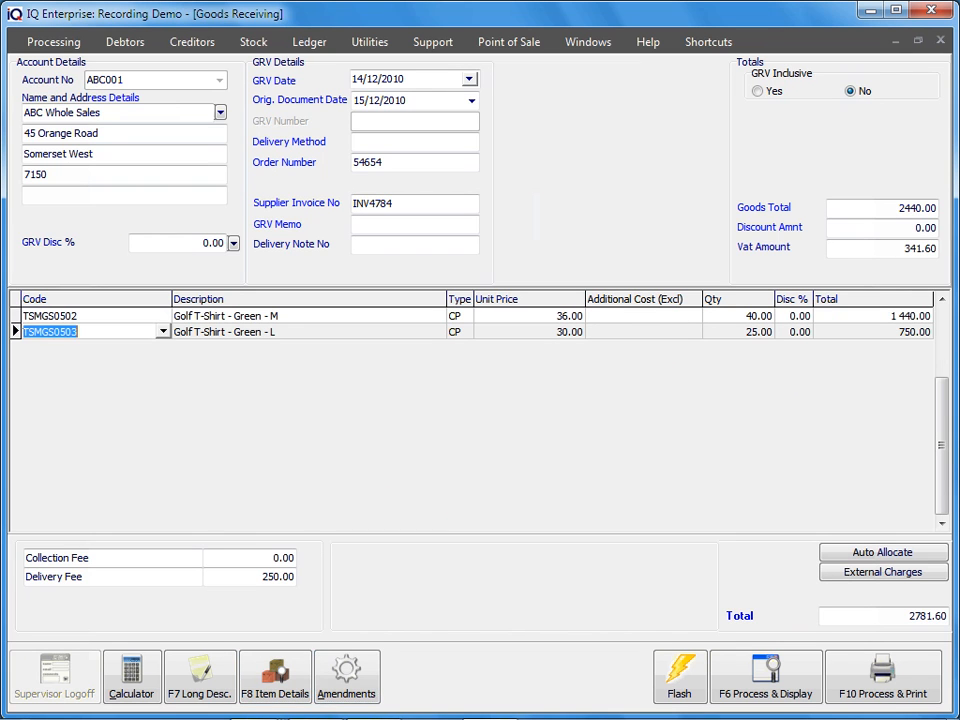
Amend stock item TSMGS0102 so its description reads "Golf T-Shirt - Black - Medium", and return to goods receiving
key(Down)
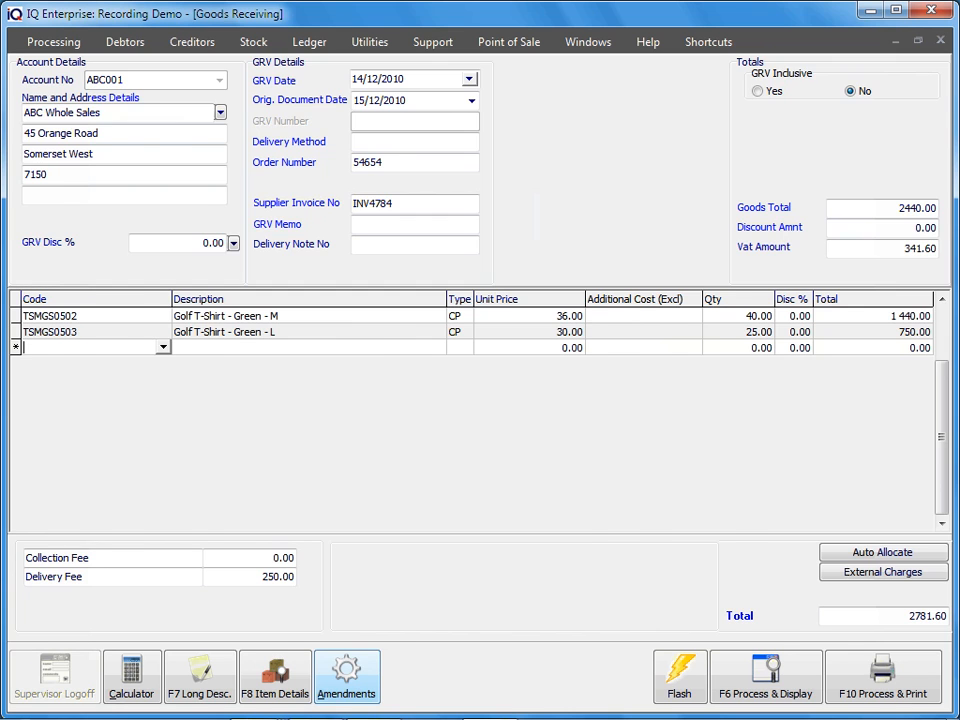
key(Return)
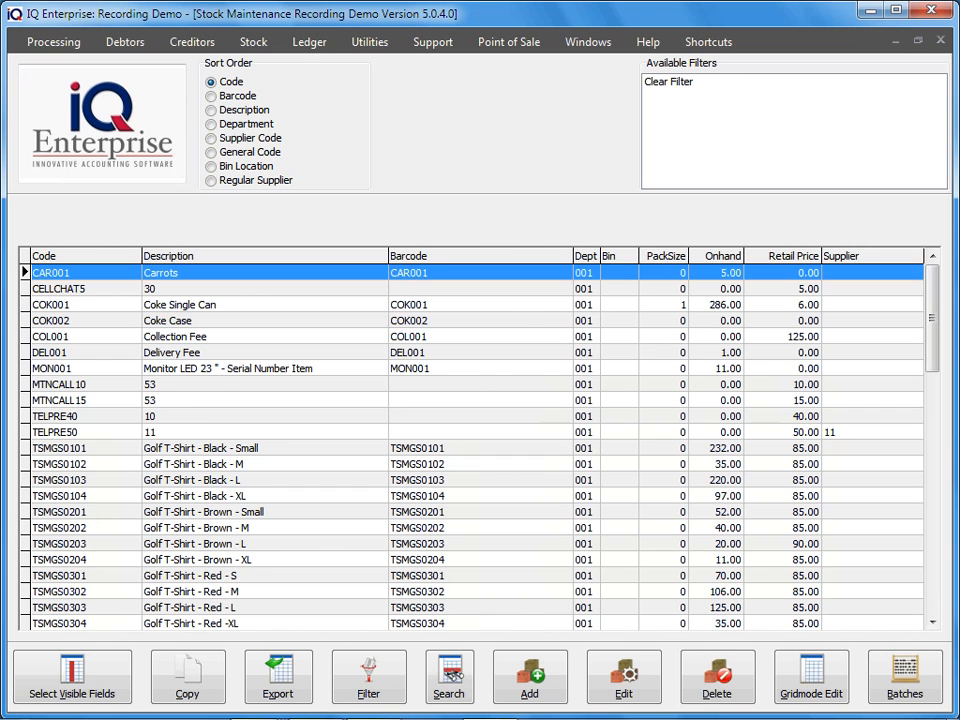
double_click(200, 464)
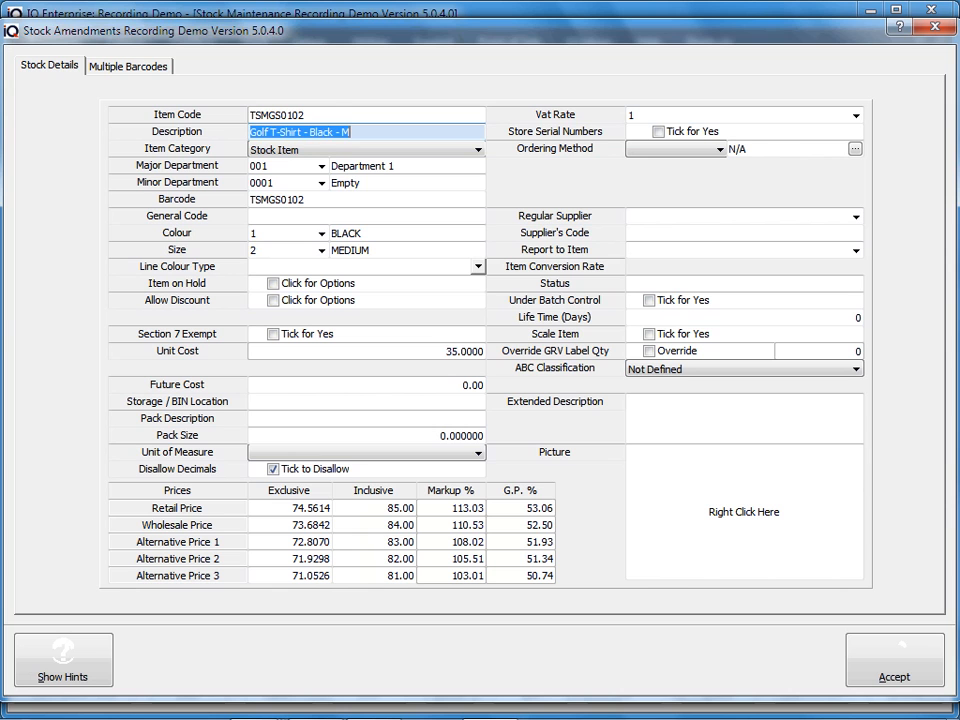
key(End)
text(ed)
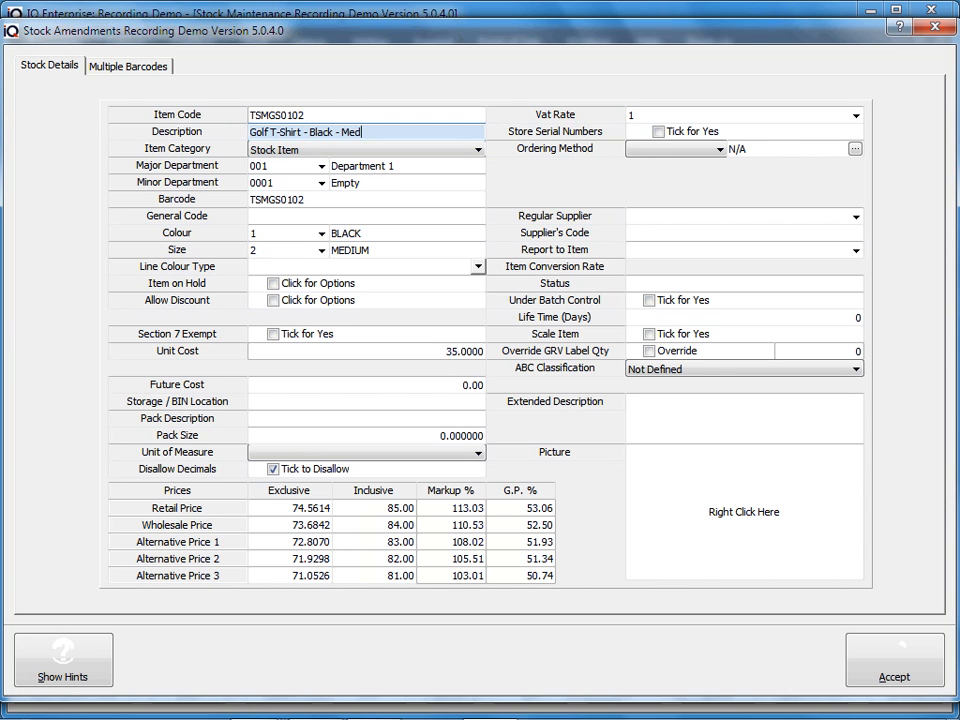
text(ium)
click(900, 616)
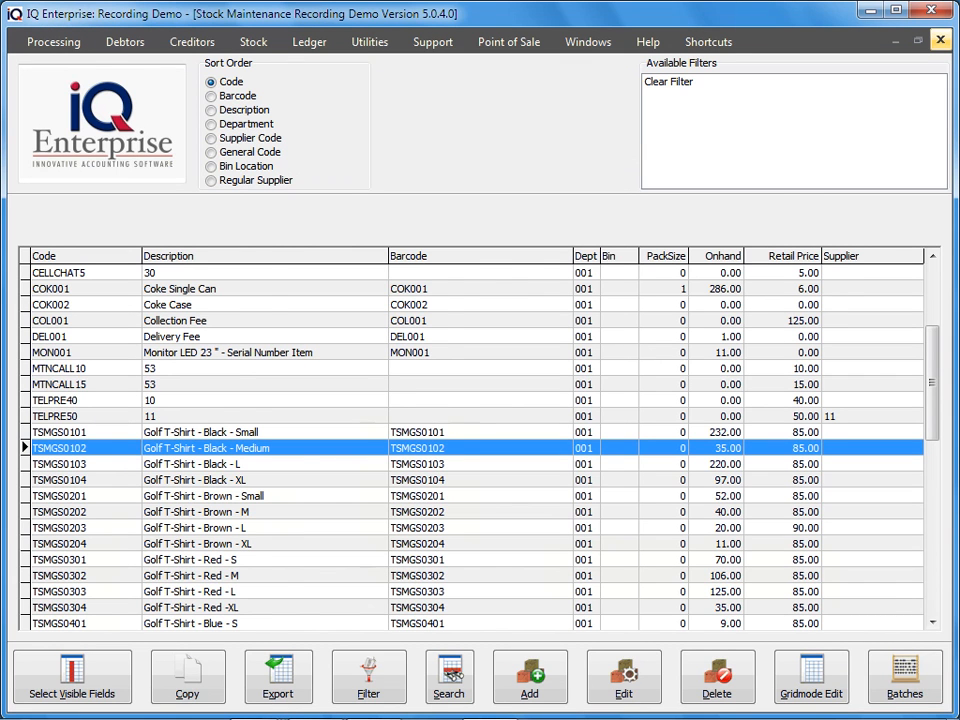
click(939, 39)
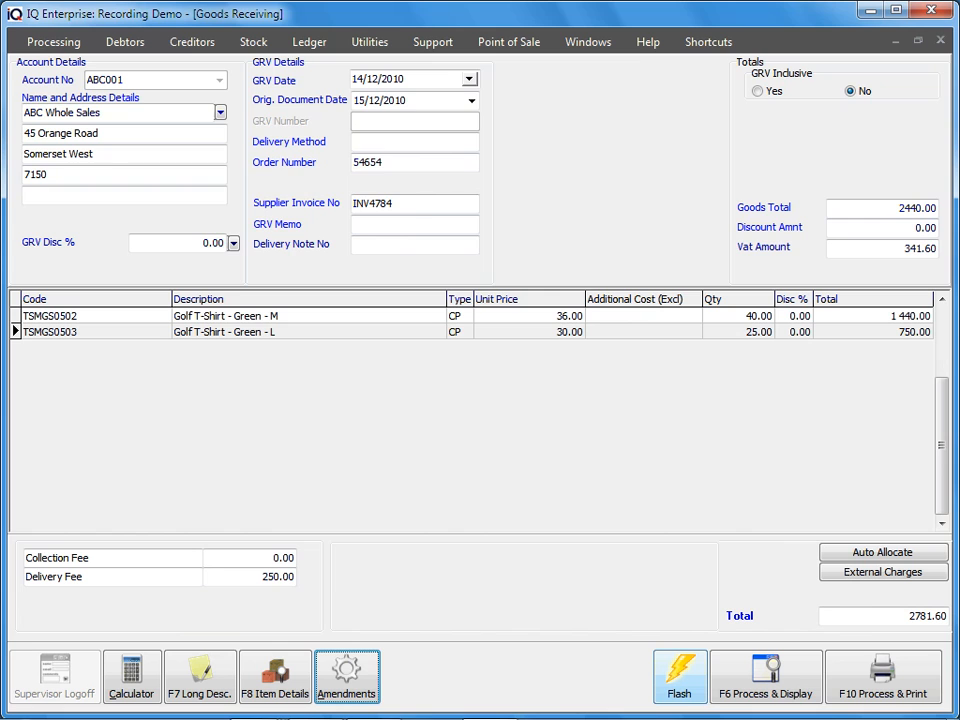
Look over the available flash reports and close the list without running one
click(680, 677)
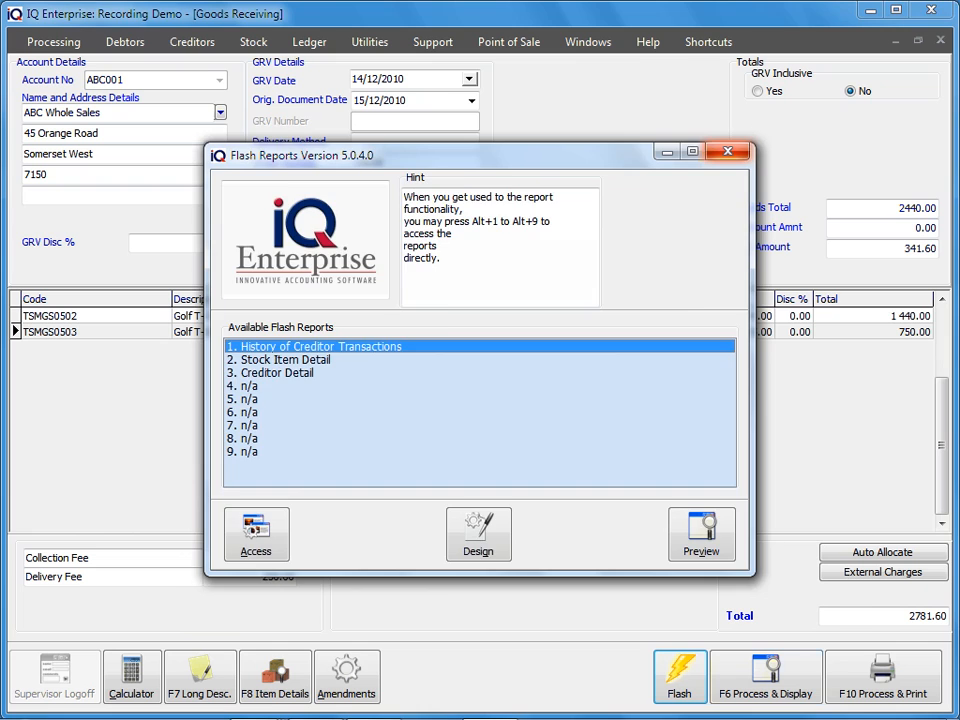
key(Escape)
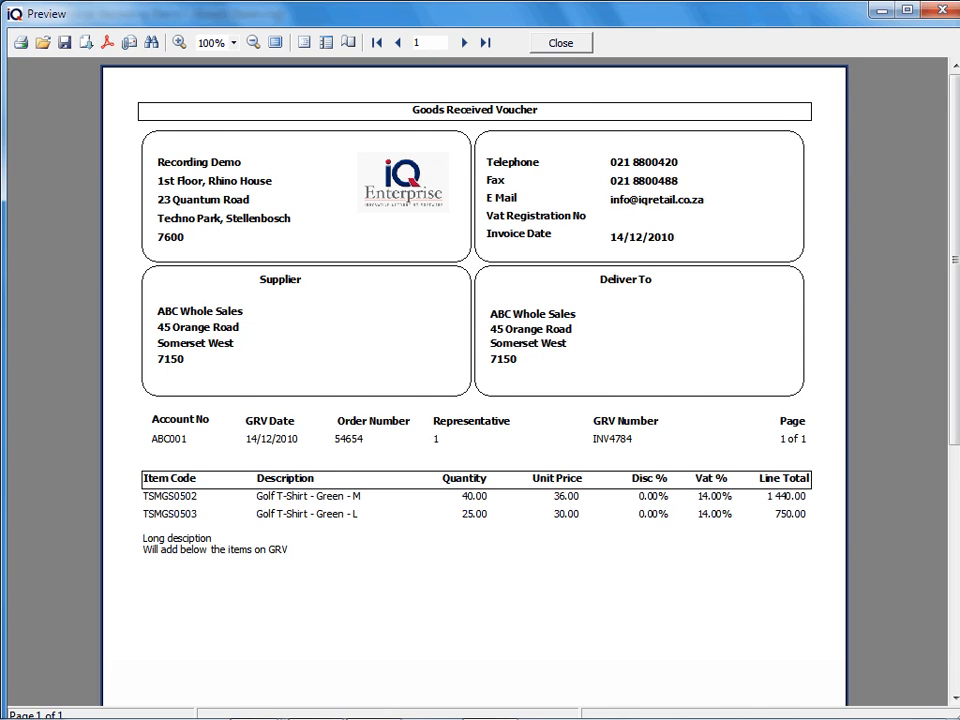
Review the previewed goods received voucher and its available export formats, and close the preview
scroll(349, 478, down, 8)
scroll(347, 480, up, 8)
click(86, 42)
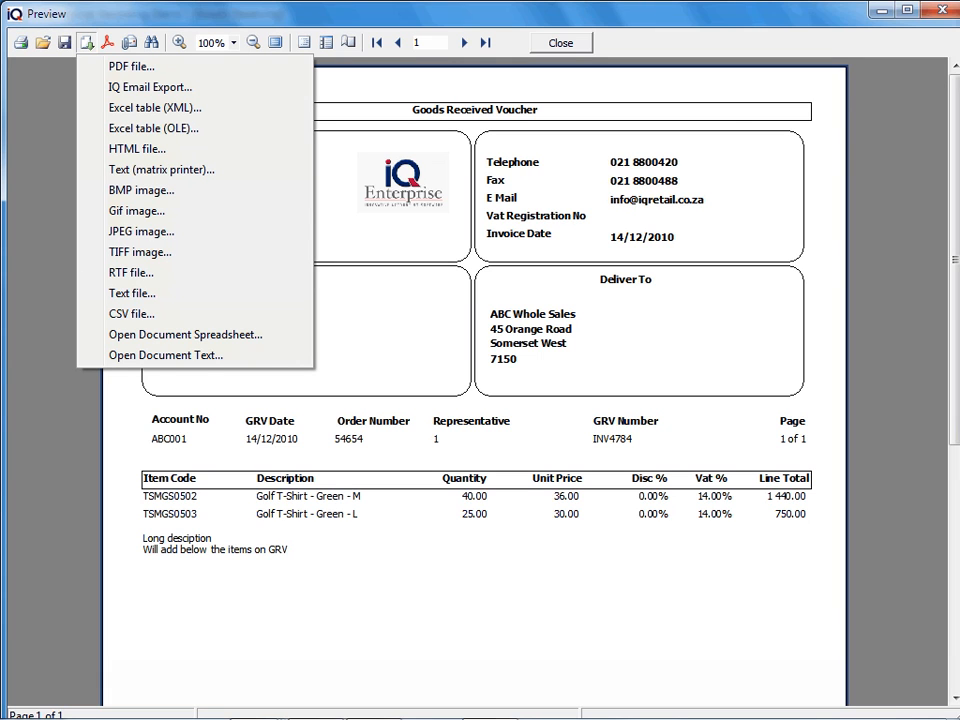
click(254, 43)
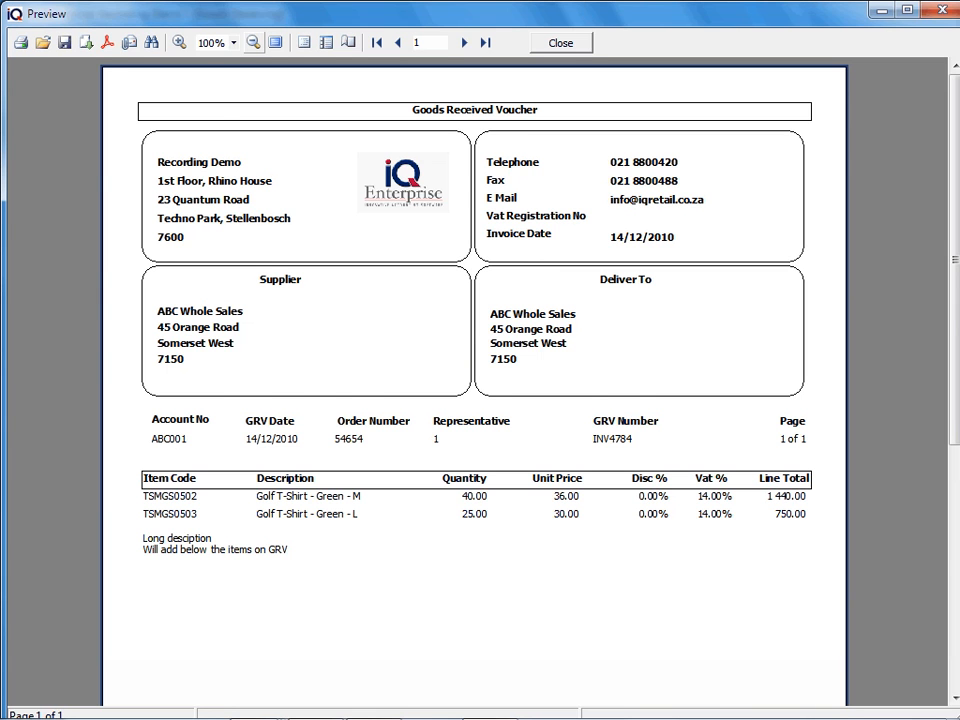
click(253, 43)
click(179, 43)
key(Escape)
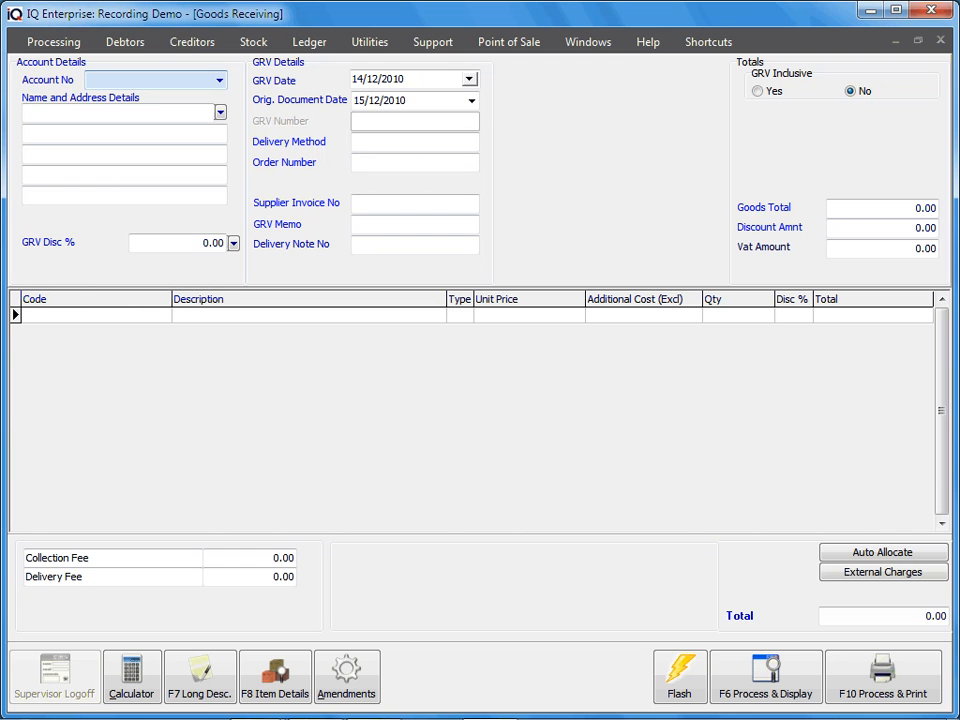